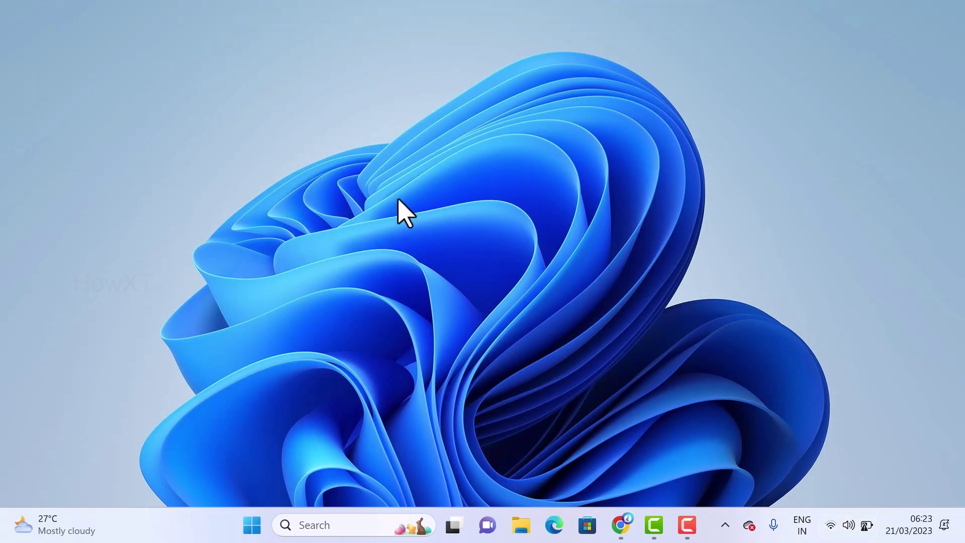
# - Launch Settings from Start and go to the Network & internet Wi-Fi page
pyautogui.click(252, 523)
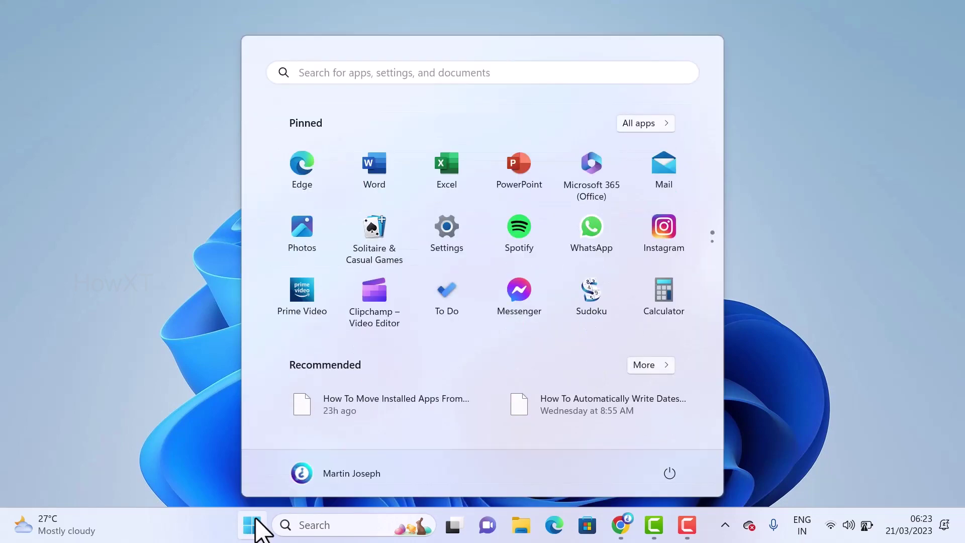
pyautogui.click(445, 224)
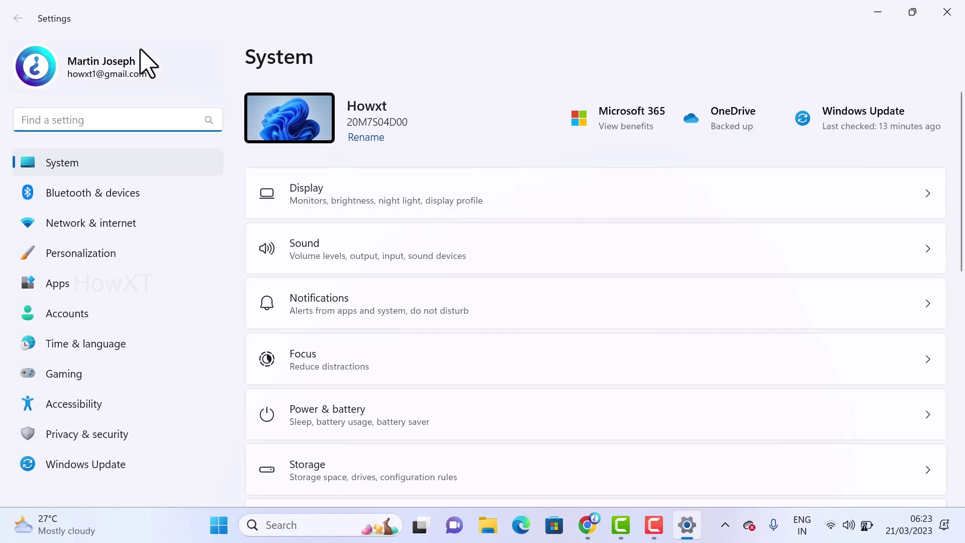
pyautogui.click(95, 227)
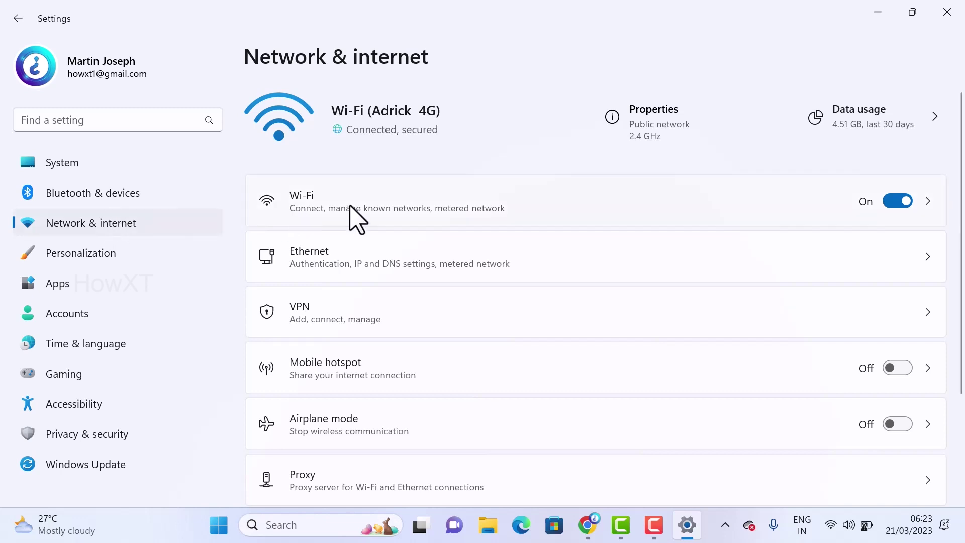
pyautogui.click(323, 206)
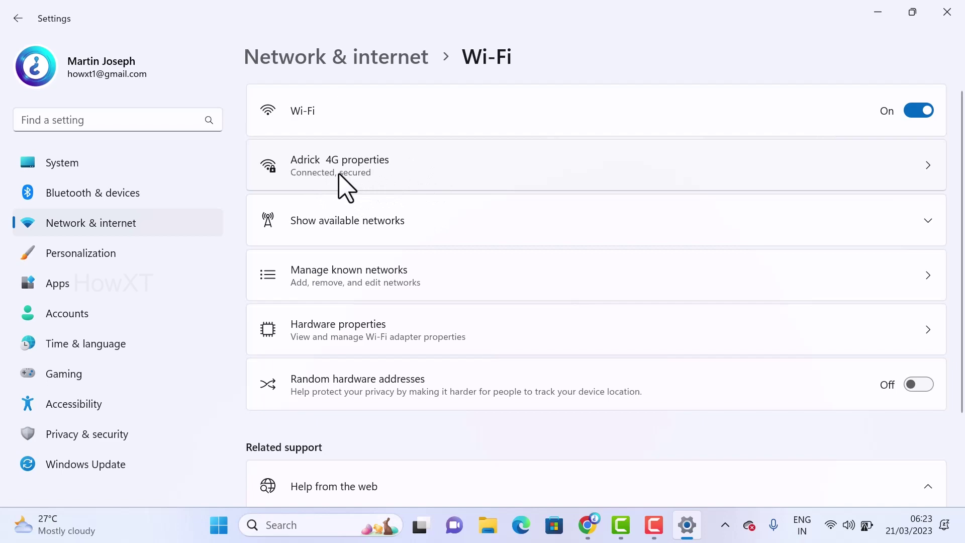
# - In Adrick 4G's properties, toggle Metered connection and leave it Off
pyautogui.click(925, 168)
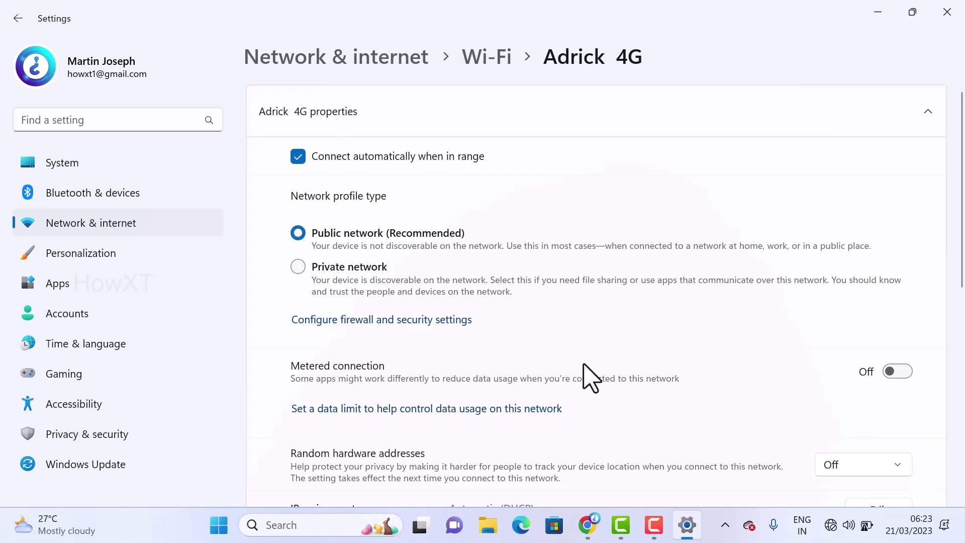
pyautogui.click(877, 373)
pyautogui.scroll(-1, 872, 374)
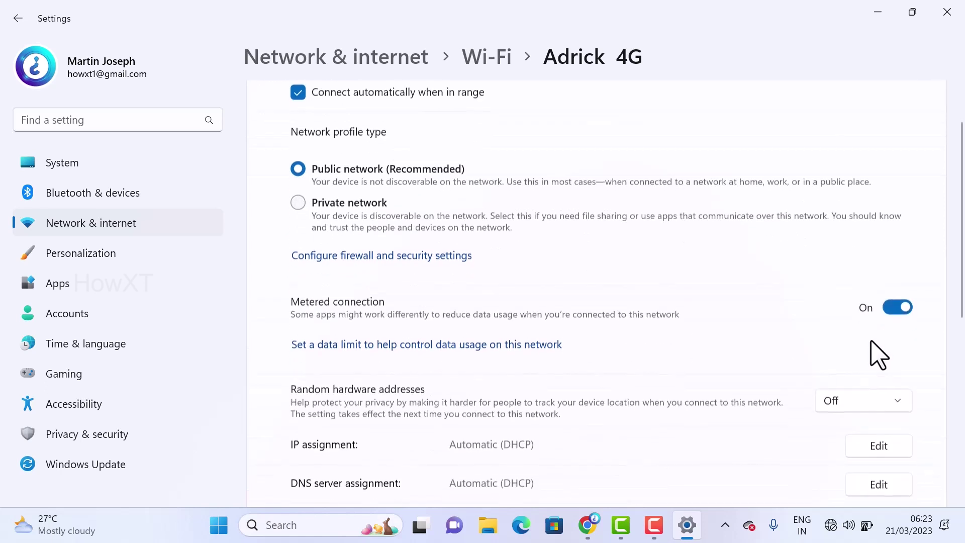
pyautogui.click(898, 310)
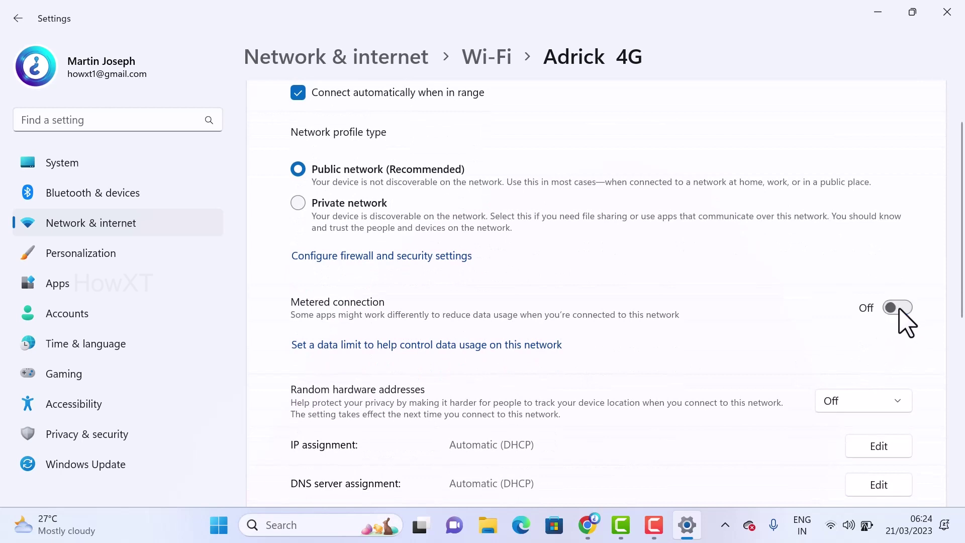
pyautogui.click(896, 310)
pyautogui.click(905, 307)
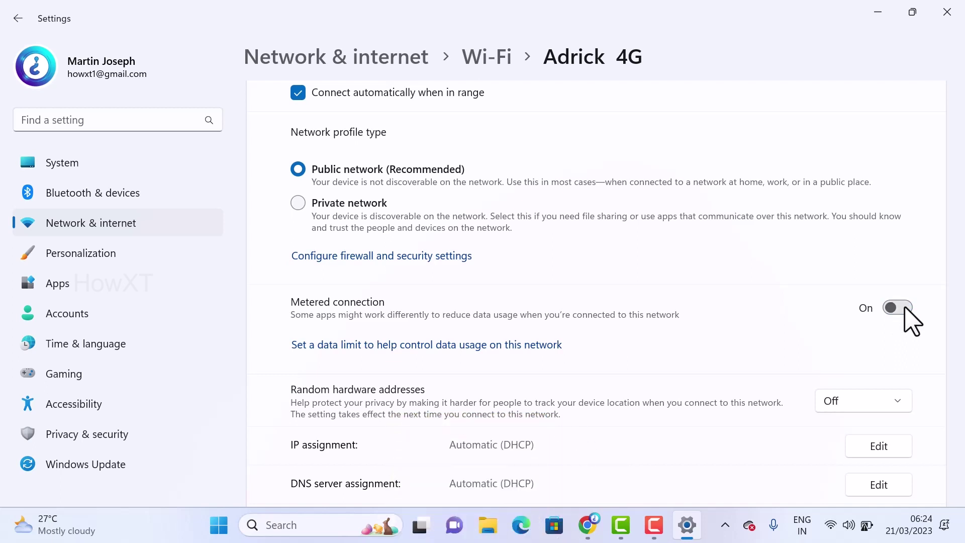
pyautogui.click(904, 307)
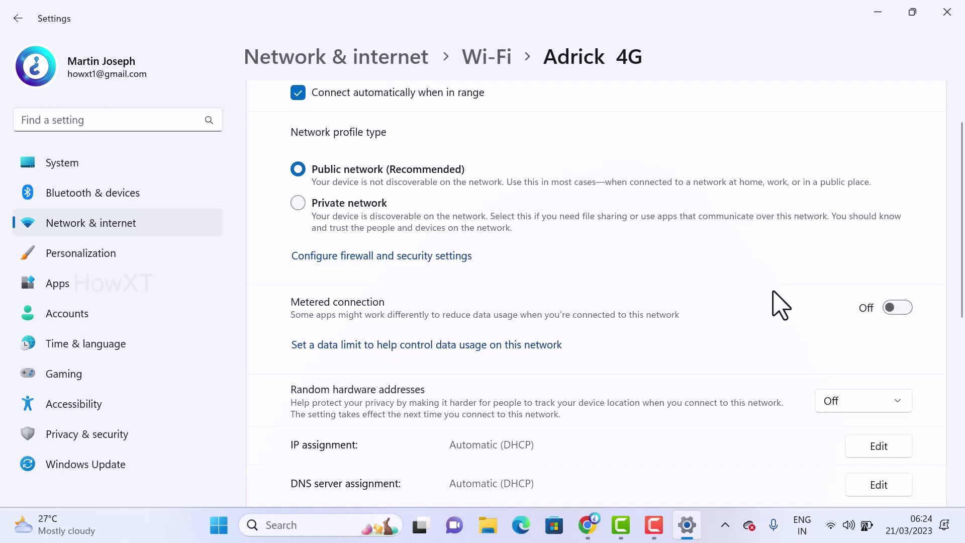
pyautogui.scroll(-2, 781, 305)
pyautogui.scroll(-3, 780, 304)
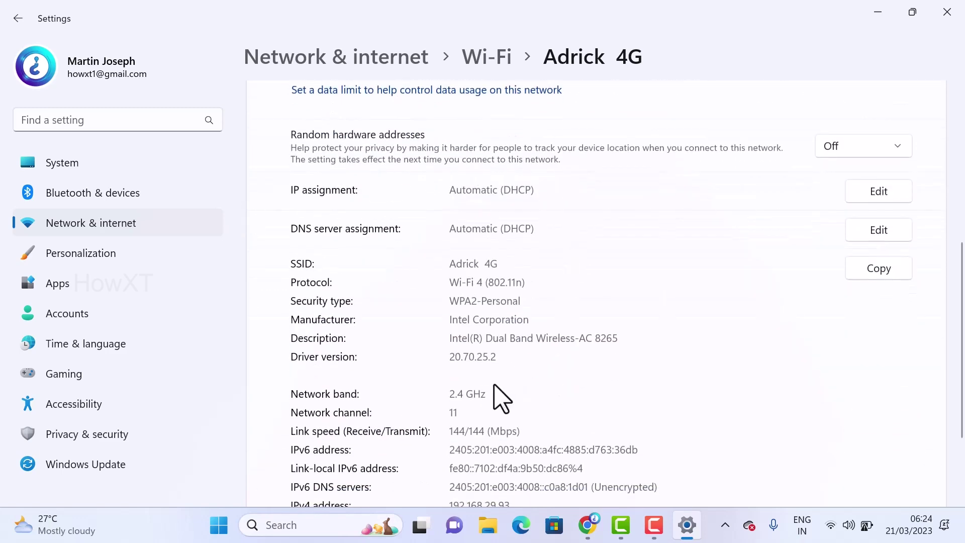
# - Keep Random hardware addresses set to Off for Adrick 4G
pyautogui.click(833, 146)
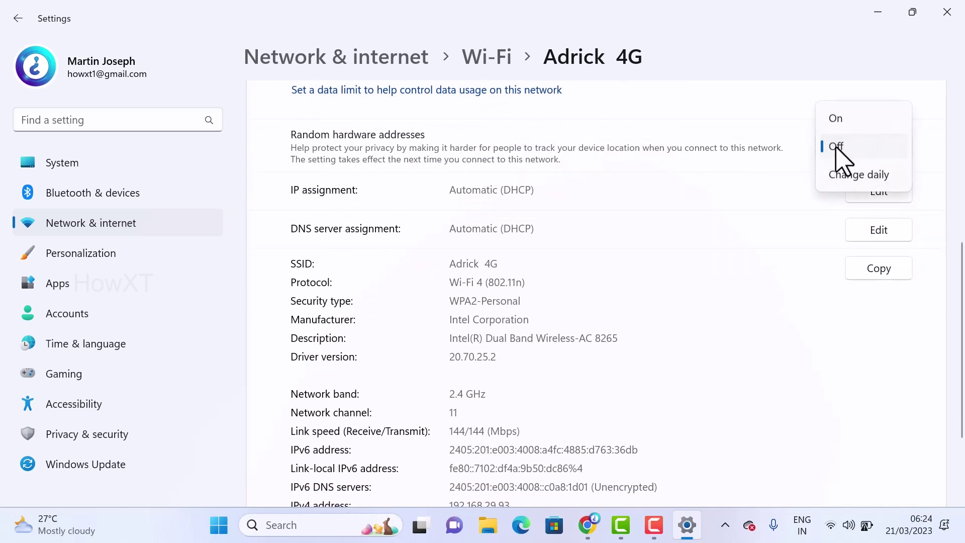
pyautogui.click(837, 147)
pyautogui.click(862, 154)
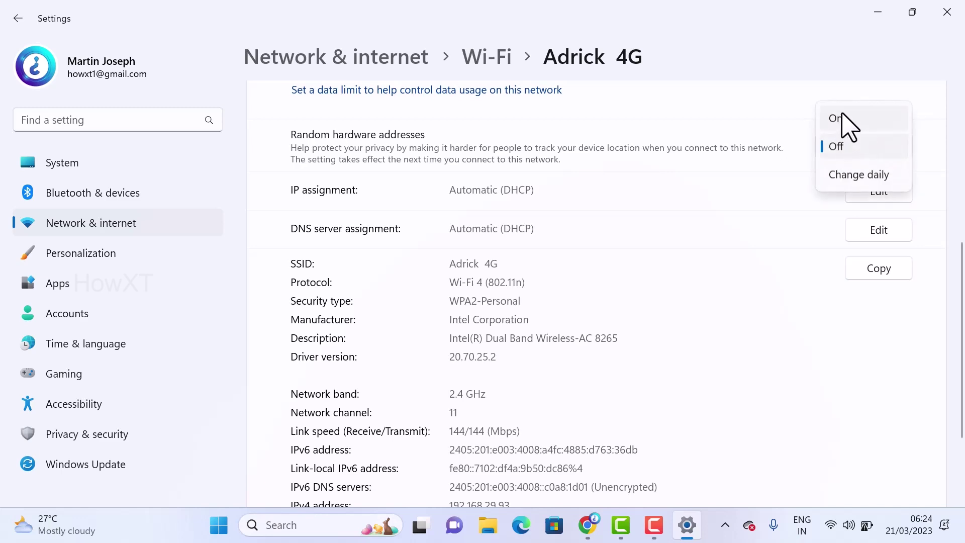
pyautogui.click(839, 150)
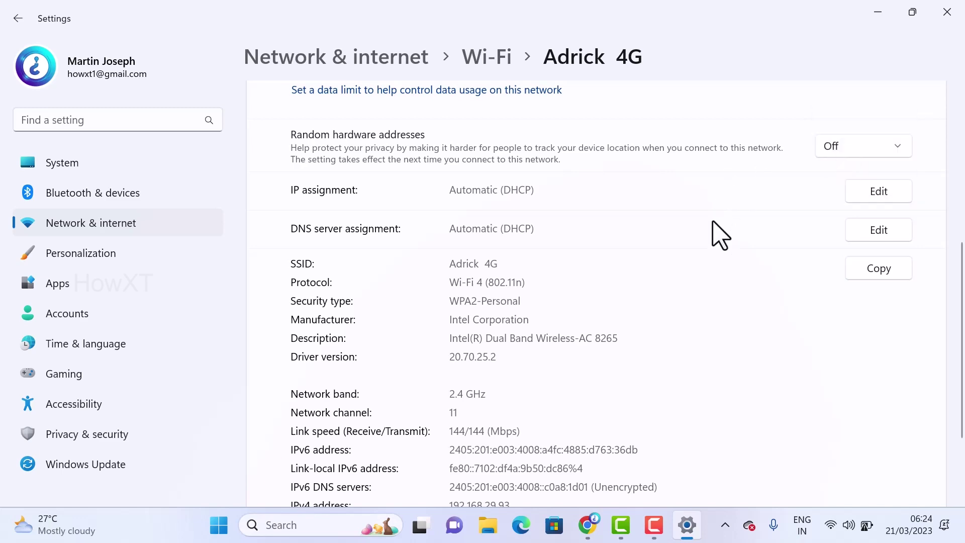
pyautogui.scroll(5, 718, 209)
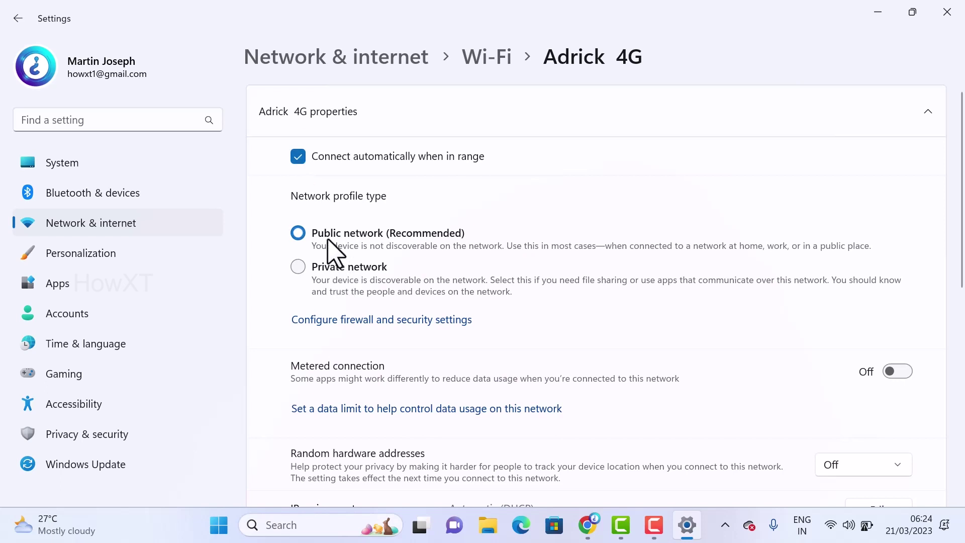
pyautogui.scroll(-1, 332, 257)
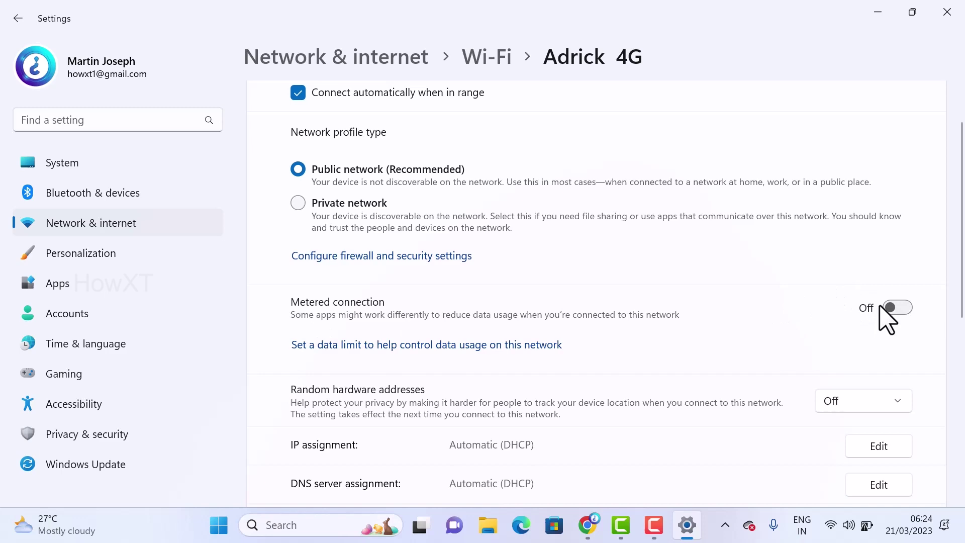
pyautogui.scroll(-2, 452, 377)
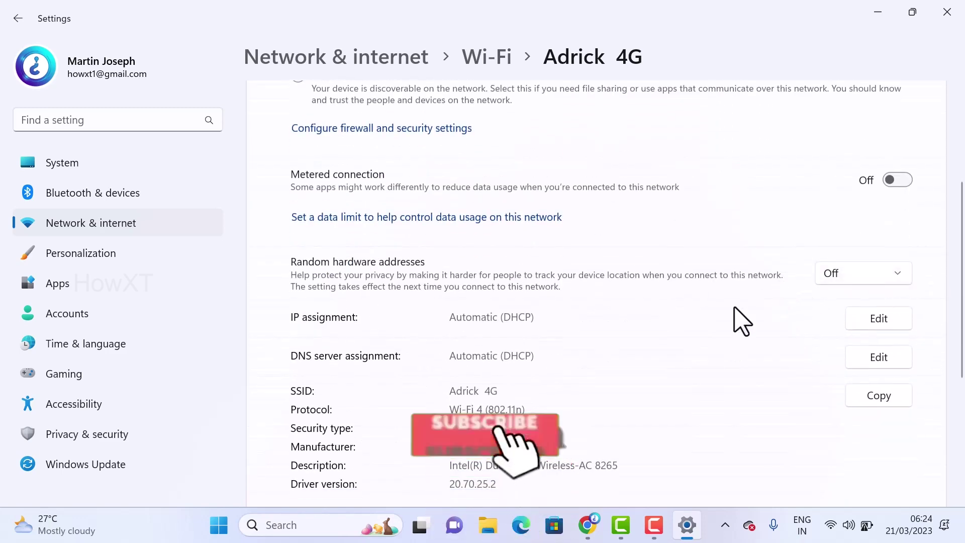
pyautogui.scroll(-2, 490, 302)
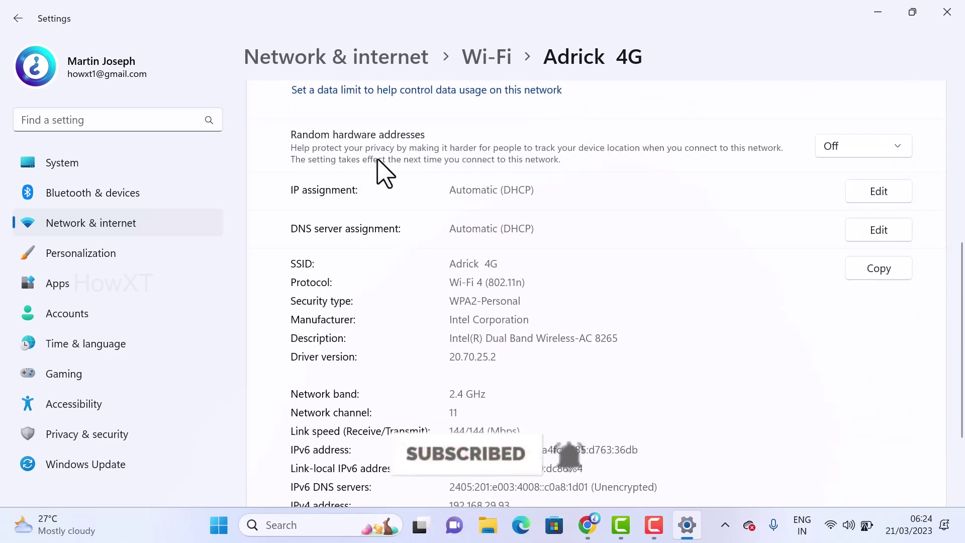
pyautogui.scroll(-2, 530, 270)
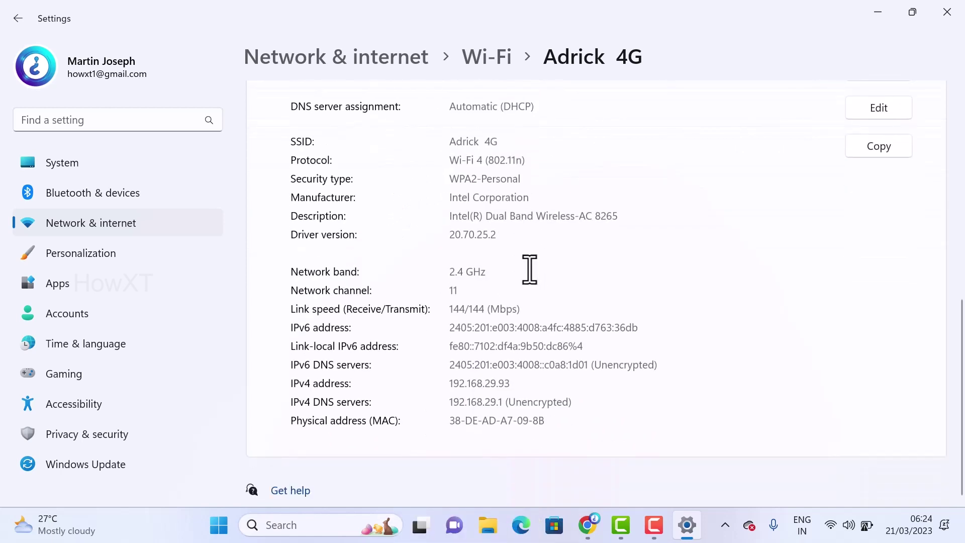
# - From the Network & internet overview, switch Airplane mode on and back off
pyautogui.click(362, 60)
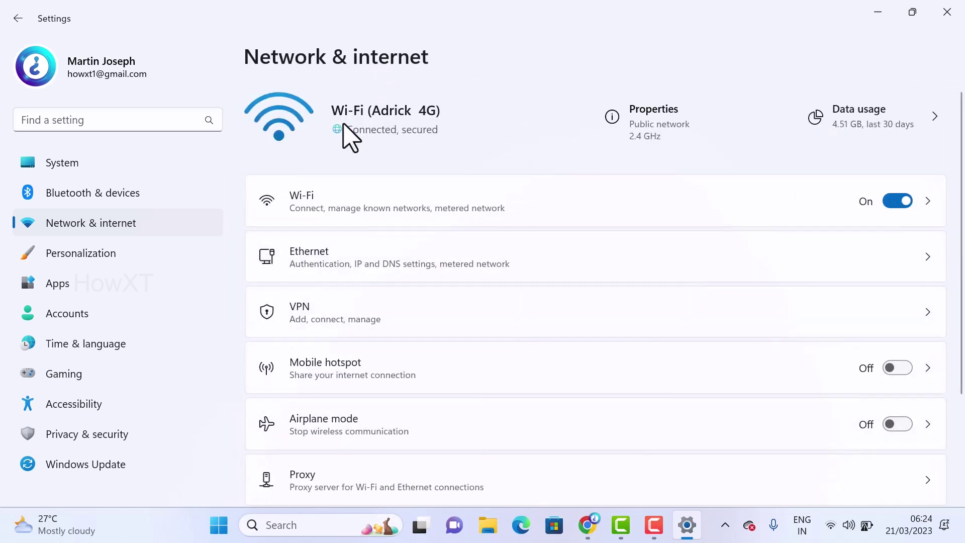
pyautogui.scroll(-2, 623, 328)
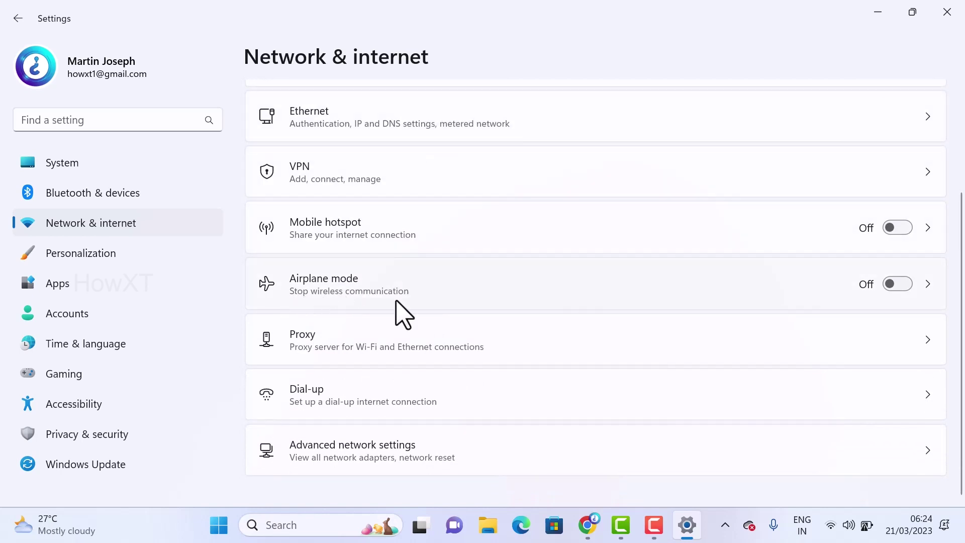
pyautogui.click(892, 285)
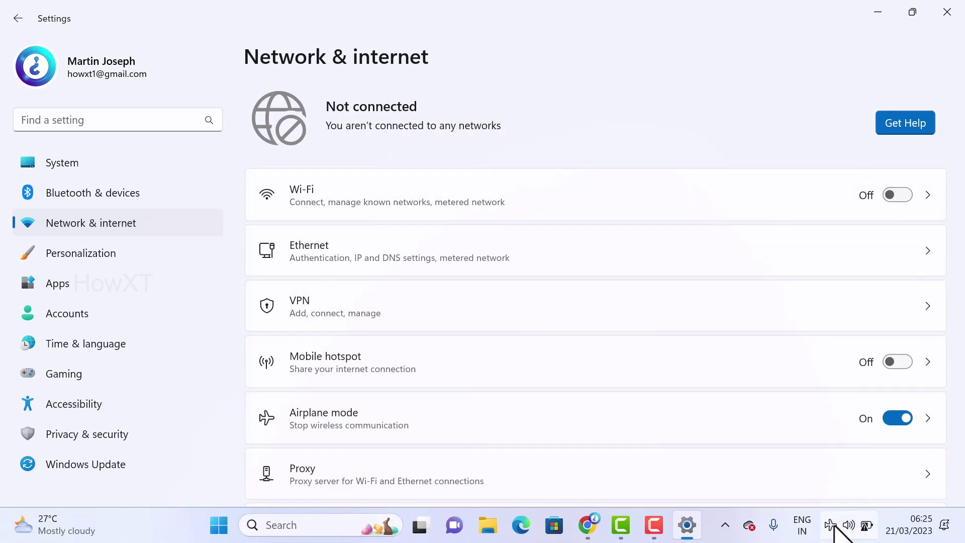
pyautogui.click(905, 418)
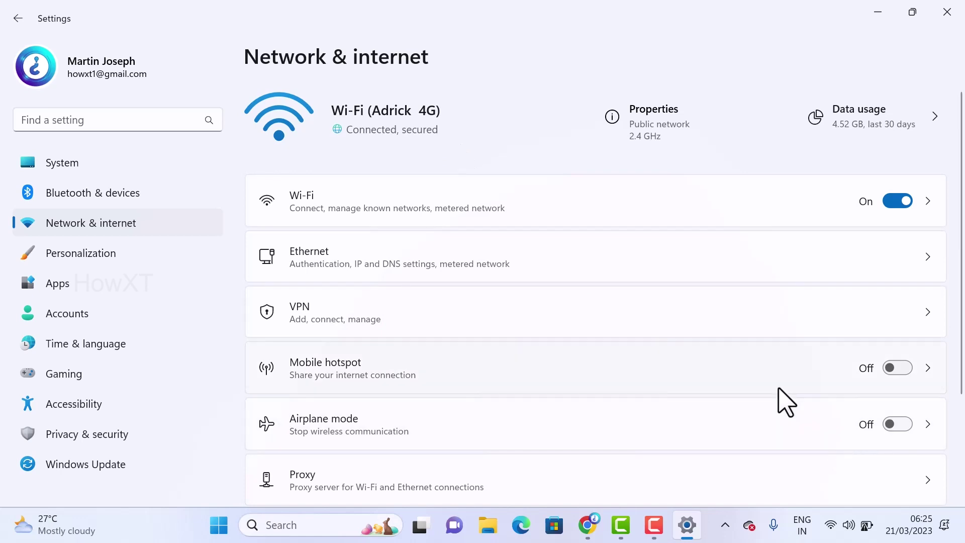
pyautogui.scroll(-2, 784, 400)
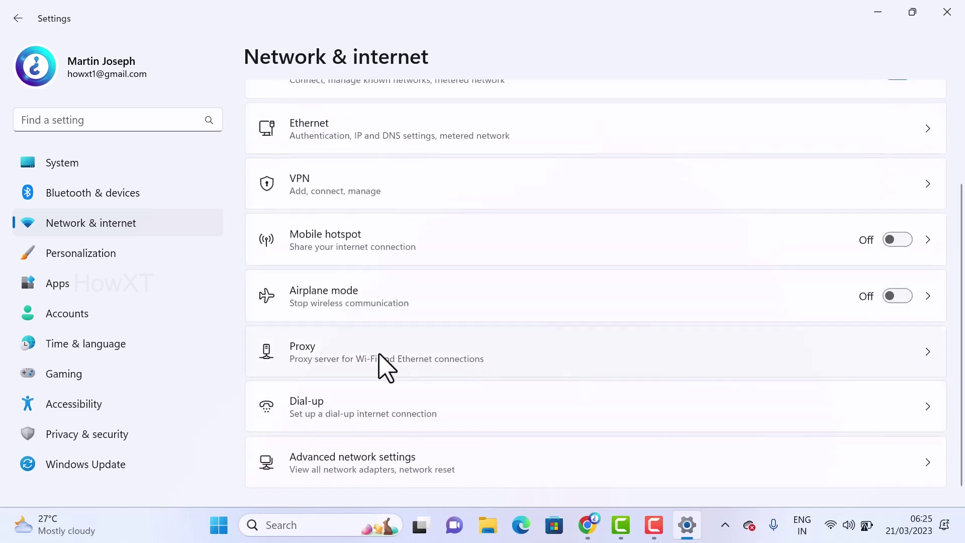
pyautogui.scroll(2, 362, 370)
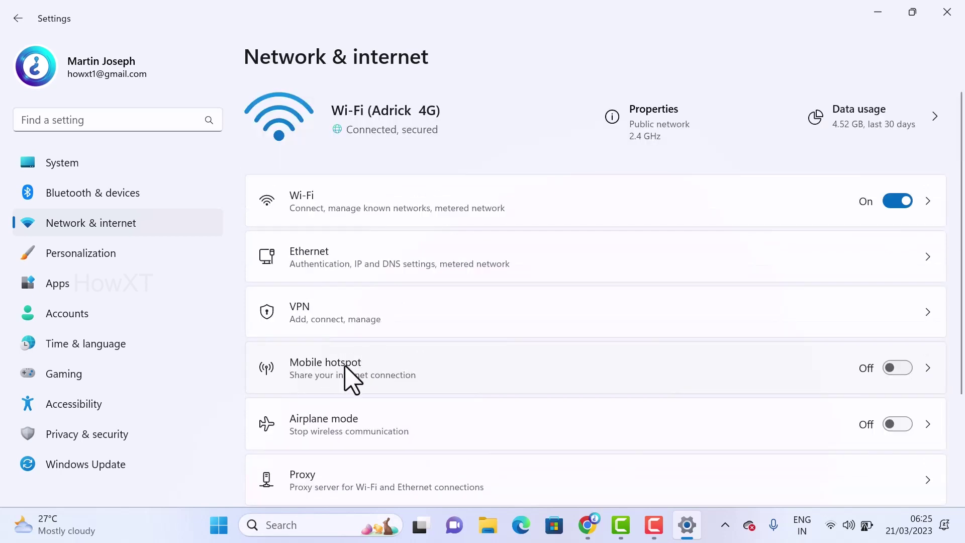
pyautogui.scroll(-2, 345, 378)
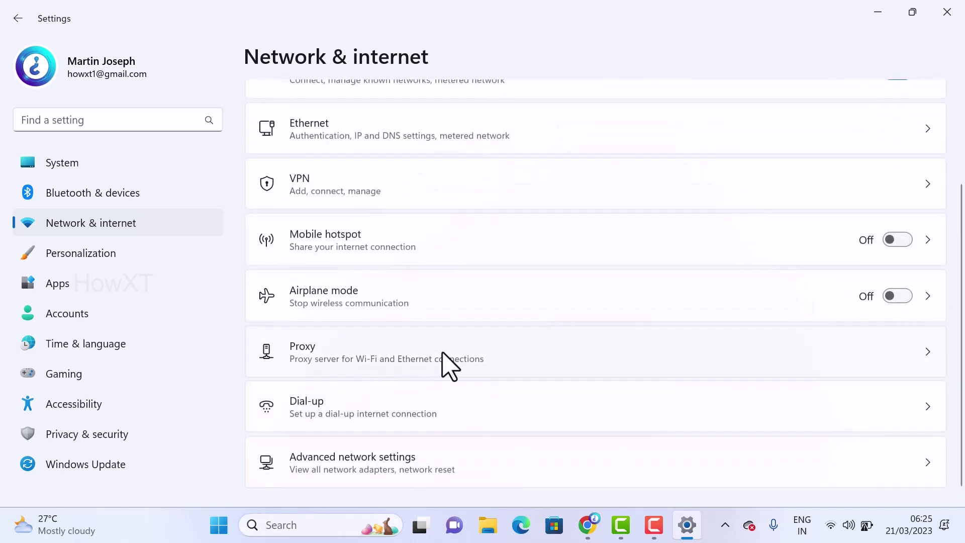
# - On the Proxy page, cancel the setup script dialog without changes
pyautogui.click(449, 366)
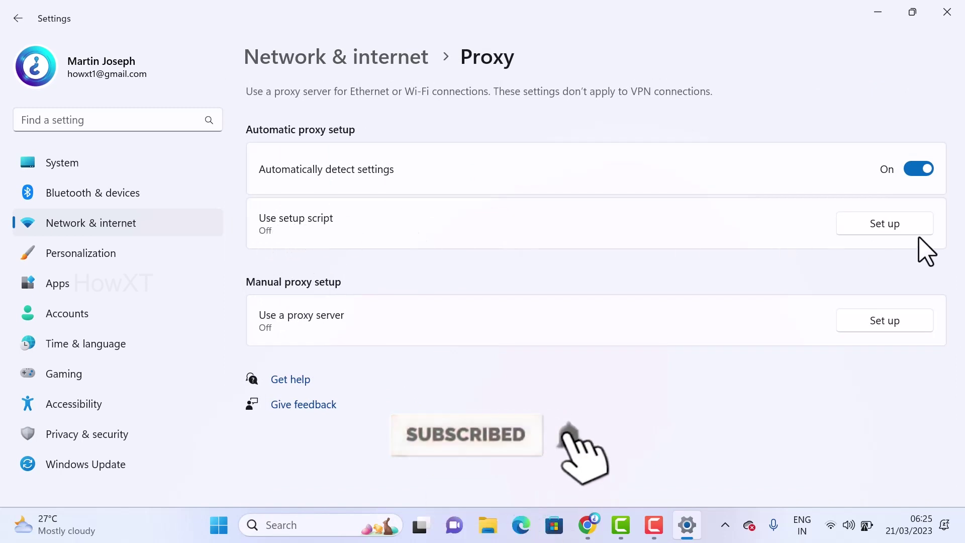
pyautogui.click(882, 225)
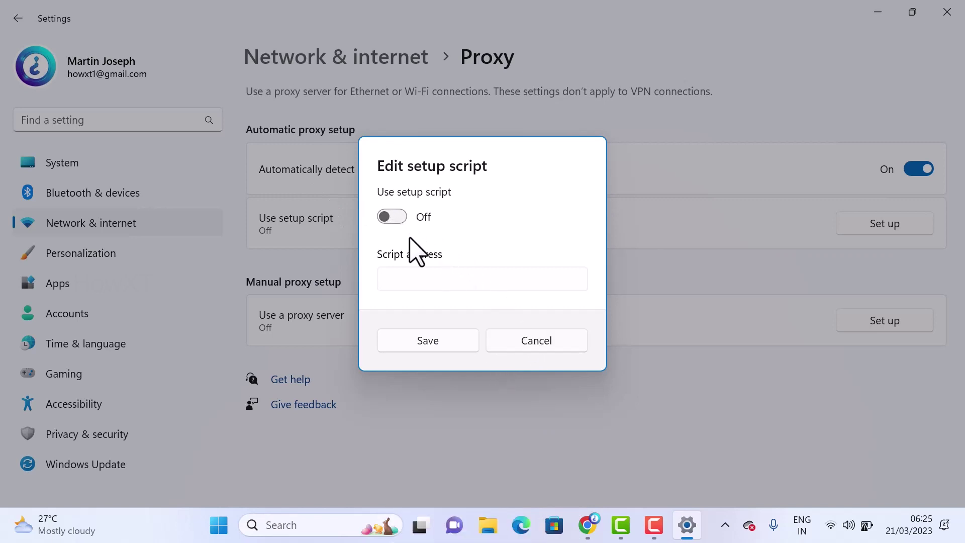
pyautogui.click(547, 341)
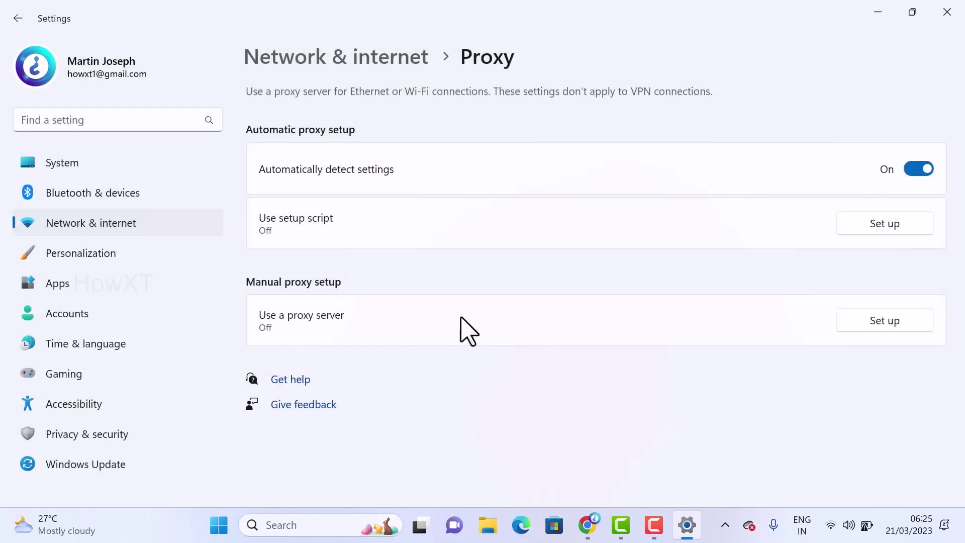
# - Leave the manual proxy server off, cancelling its setup dialog
pyautogui.click(885, 321)
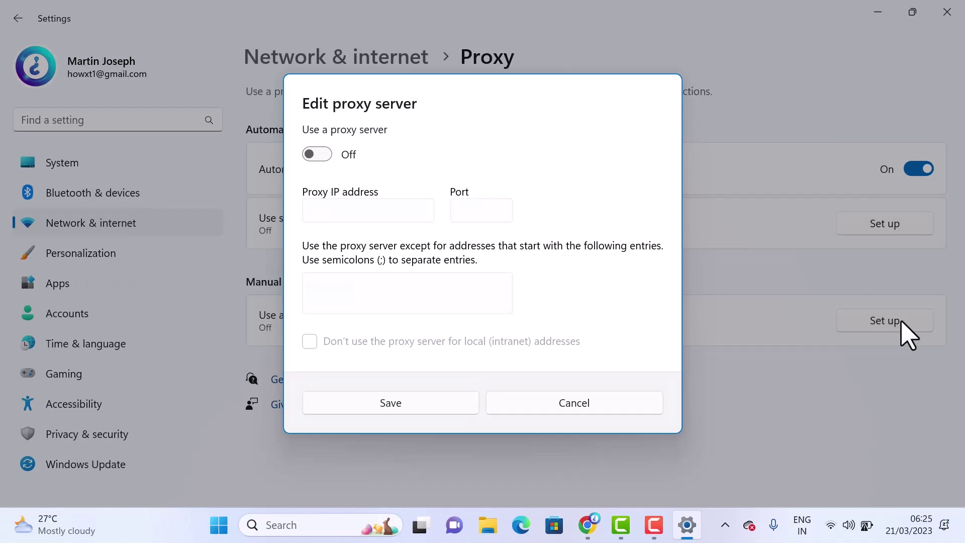
pyautogui.click(320, 155)
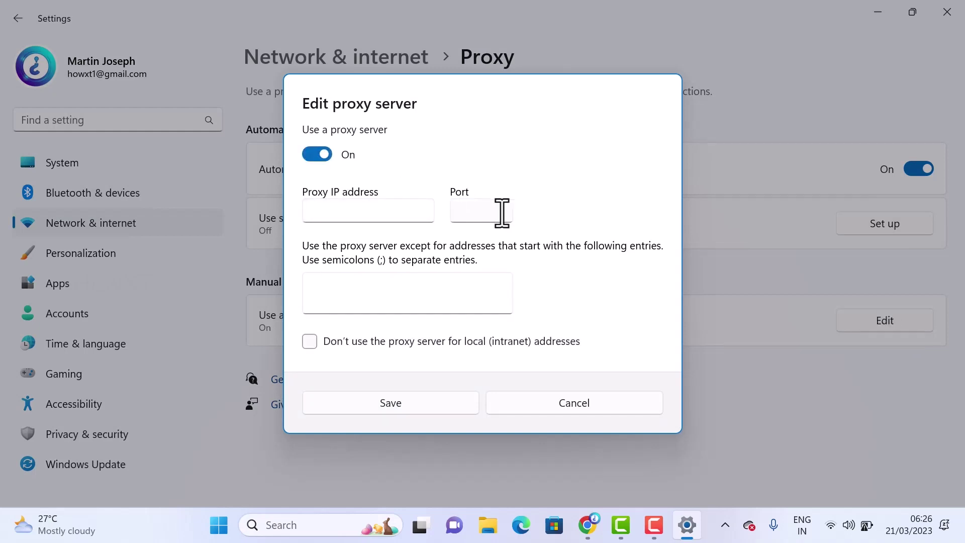
pyautogui.click(323, 165)
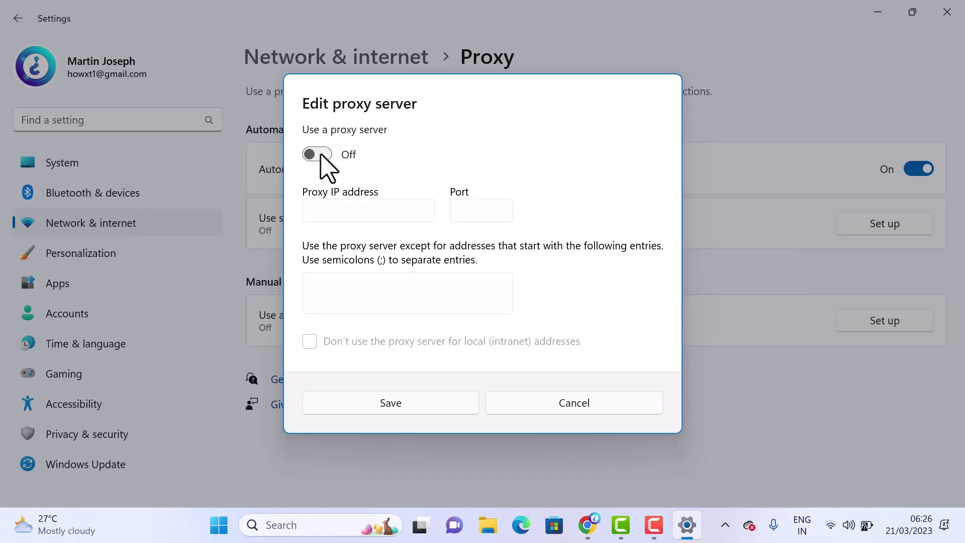
pyautogui.click(566, 403)
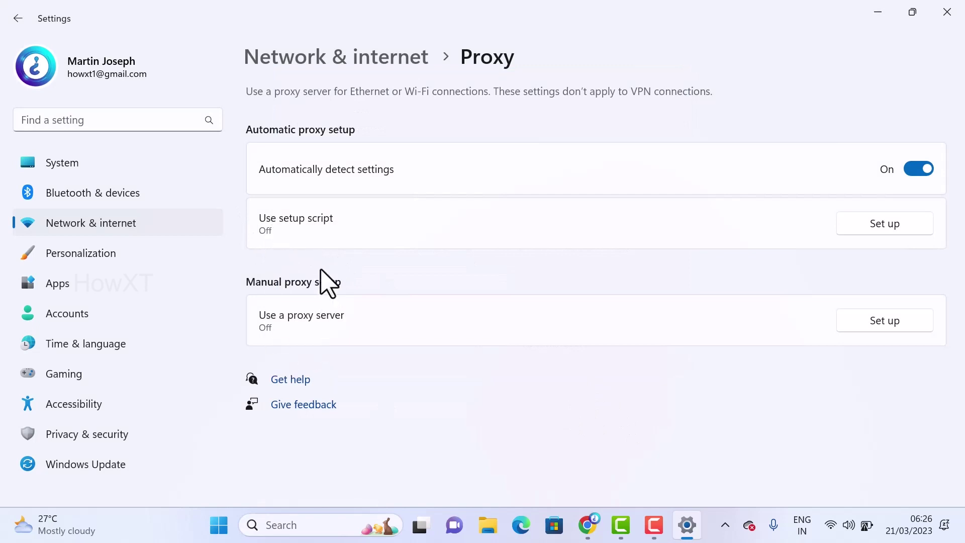
# - Confirm Adrick 4G is connected in Quick Settings' Wi-Fi list, then close Settings
pyautogui.click(832, 523)
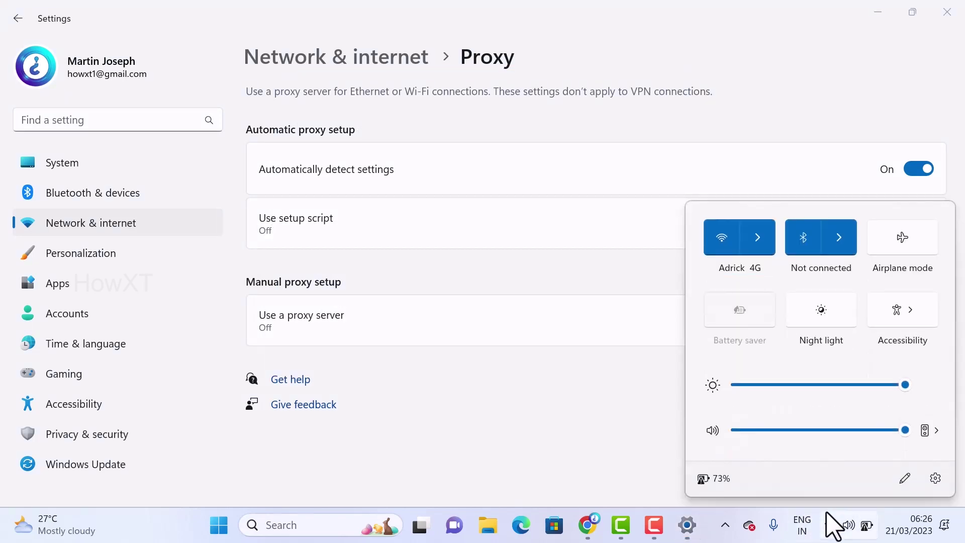
pyautogui.click(756, 240)
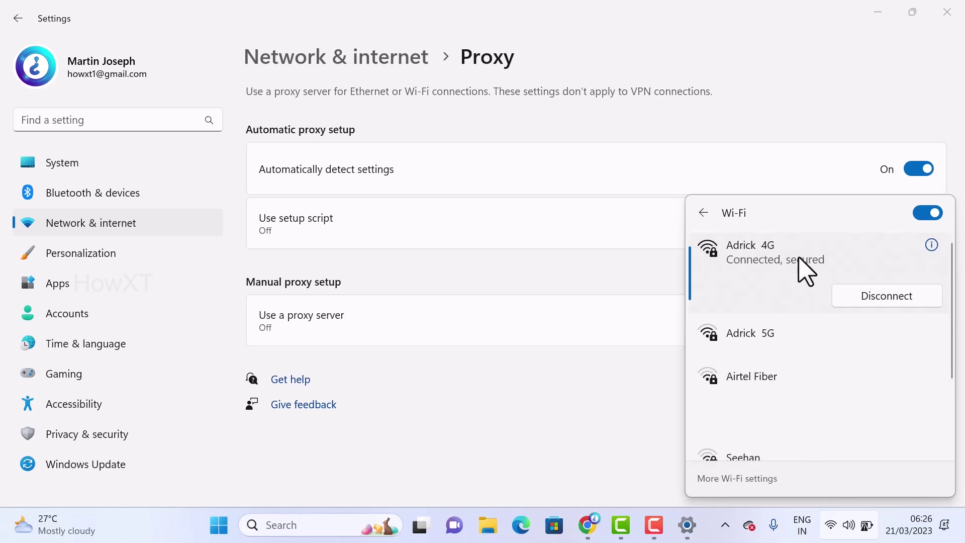
pyautogui.click(947, 12)
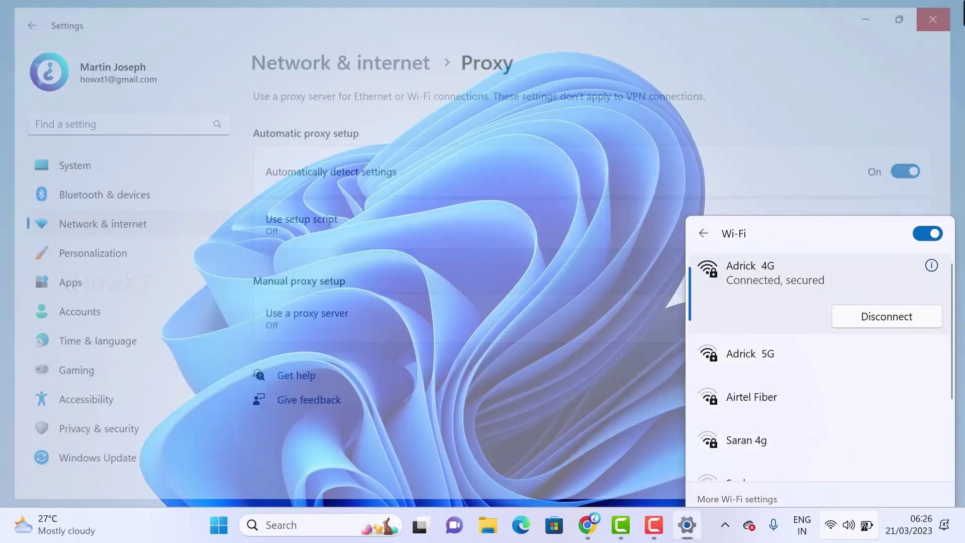